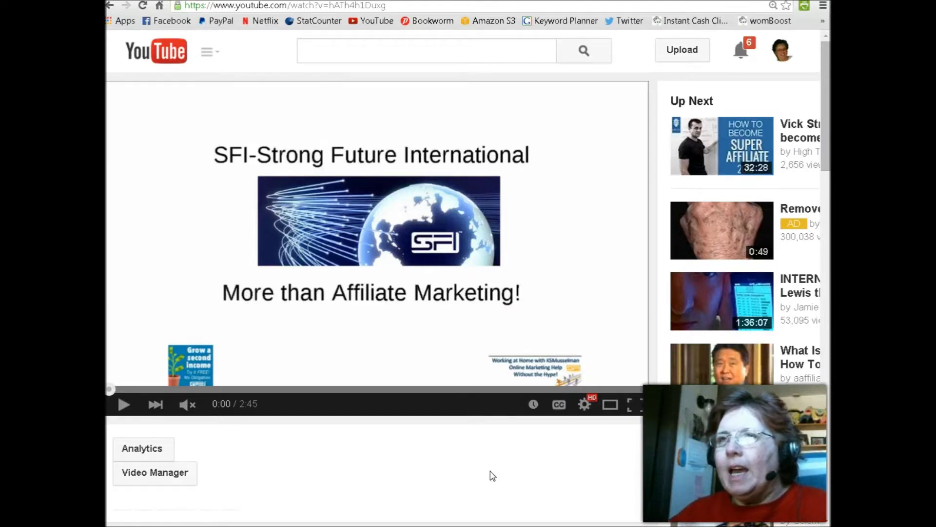
Step: Switch to the WordPress blog post that embeds the SFI video
click(478, 464)
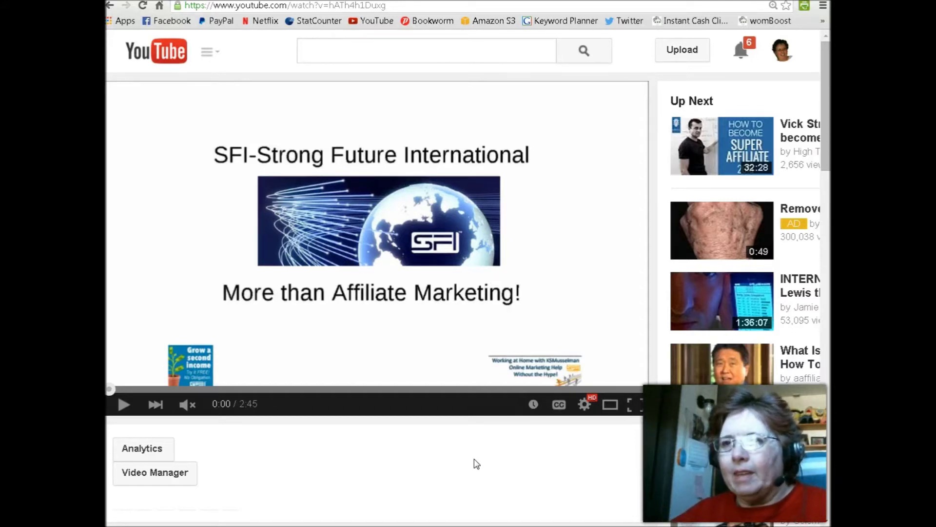
click(473, 458)
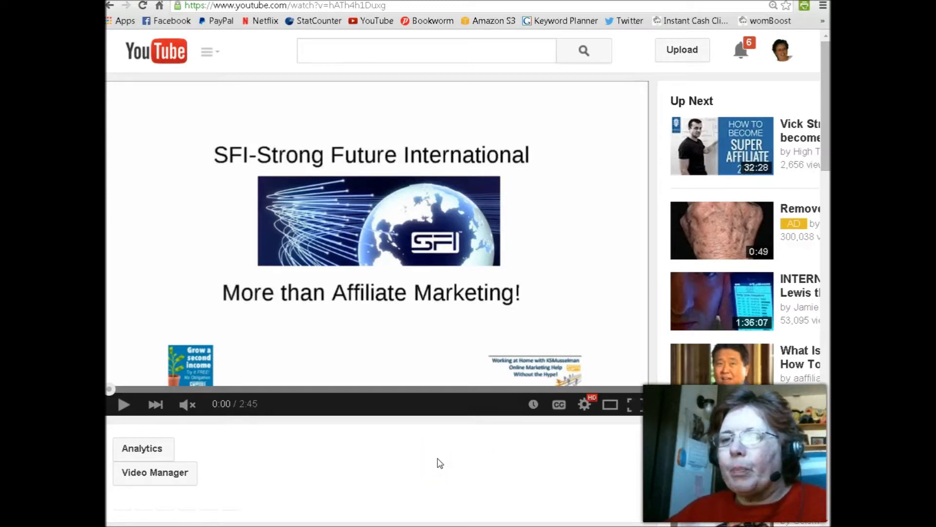
click(388, 410)
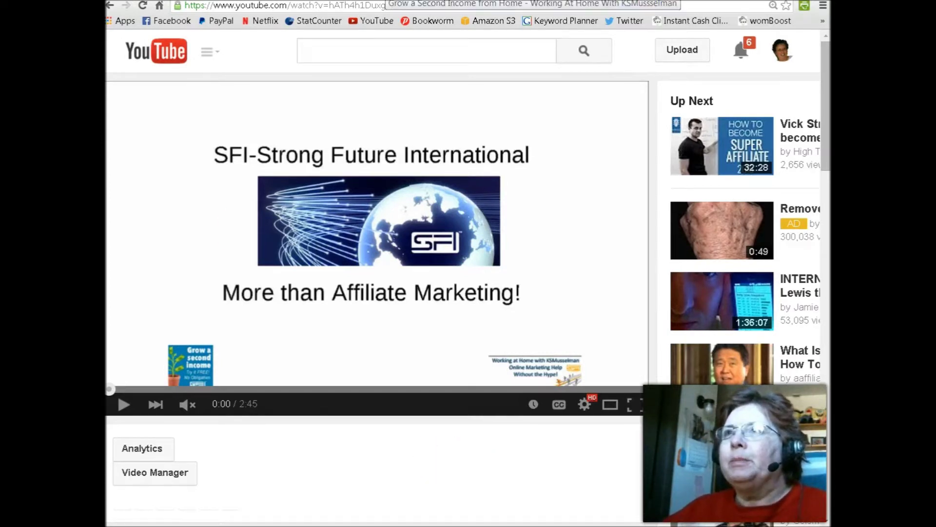
key(ctrl+Tab)
click(152, 393)
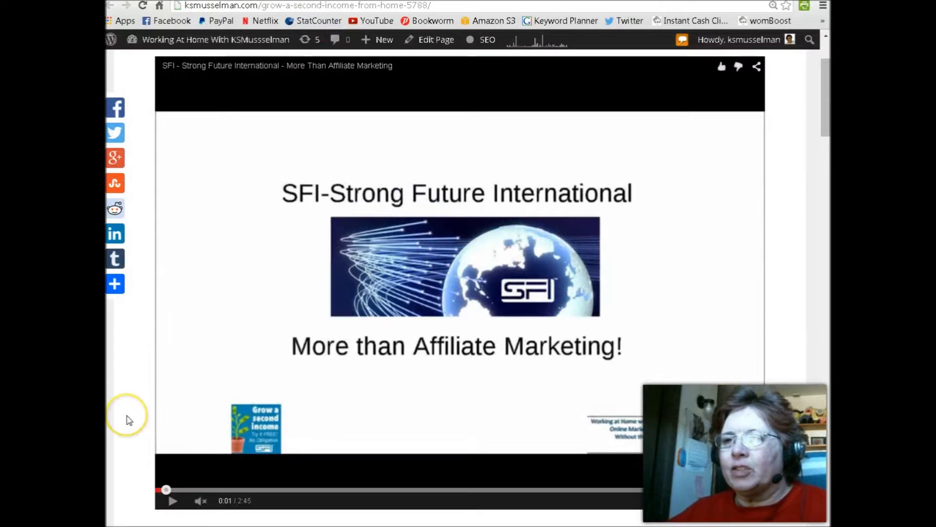
Step: Reload the post so the embedded SFI video autoplays, then scroll through it
click(141, 7)
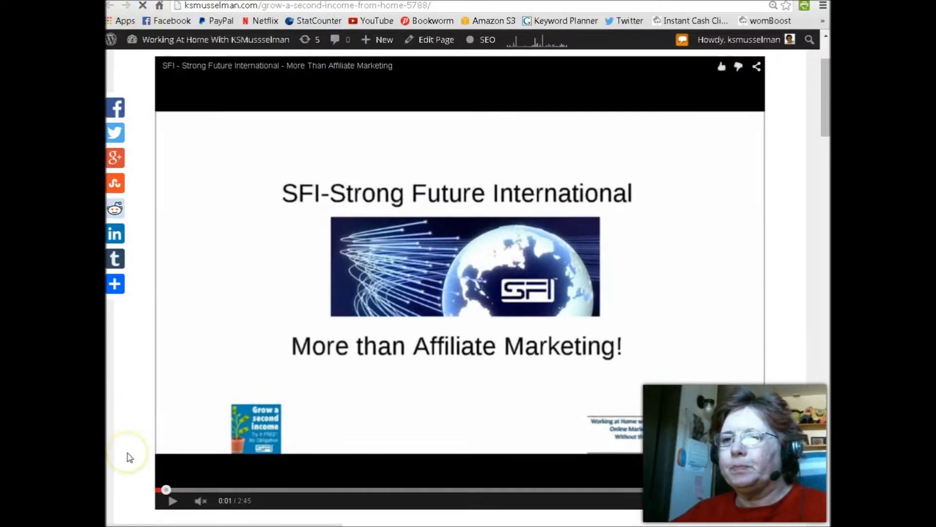
click(130, 451)
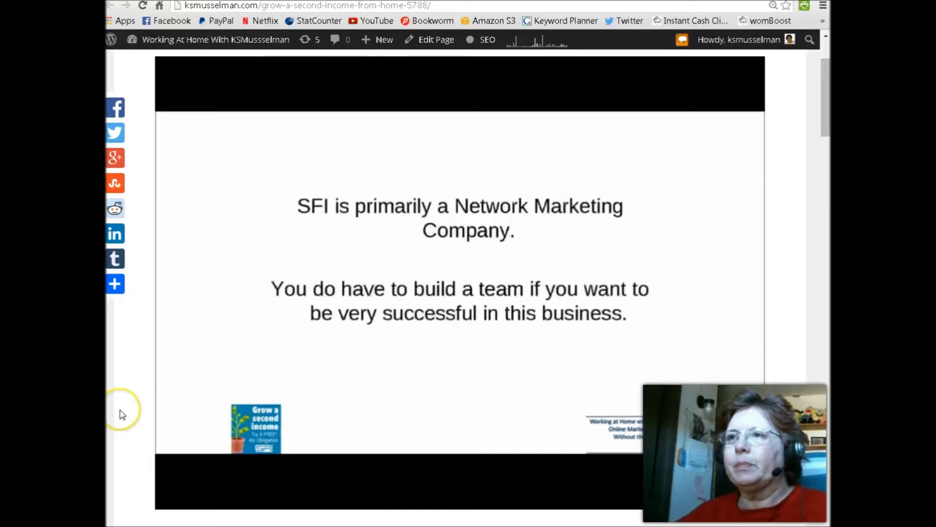
scroll(122, 415, down, 3)
scroll(123, 415, down, 3)
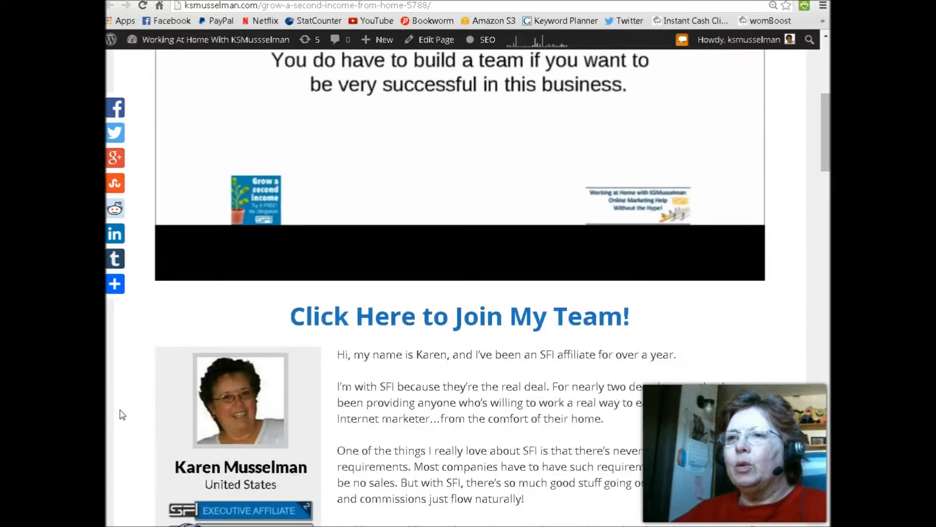
scroll(123, 414, up, 6)
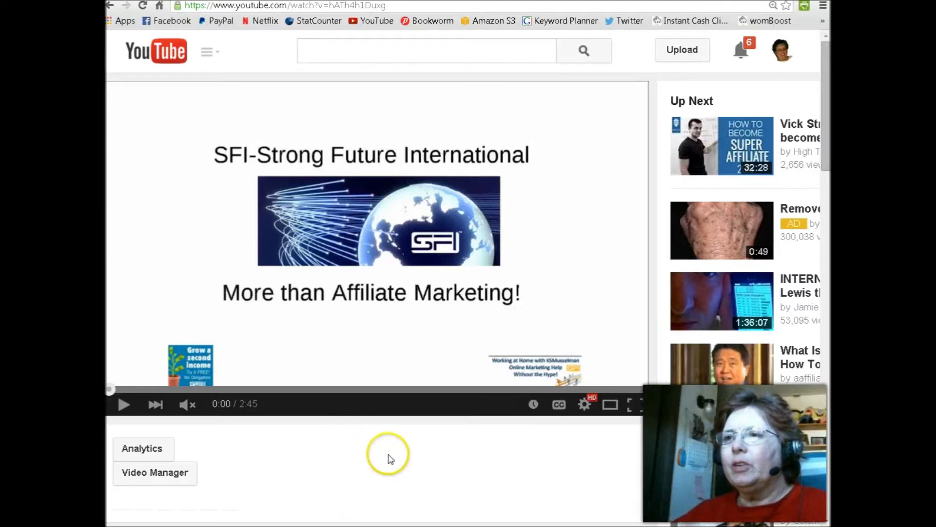
Step: Open the SFI video's Share panel and display its Embed iframe code
click(417, 446)
scroll(429, 425, down, 6)
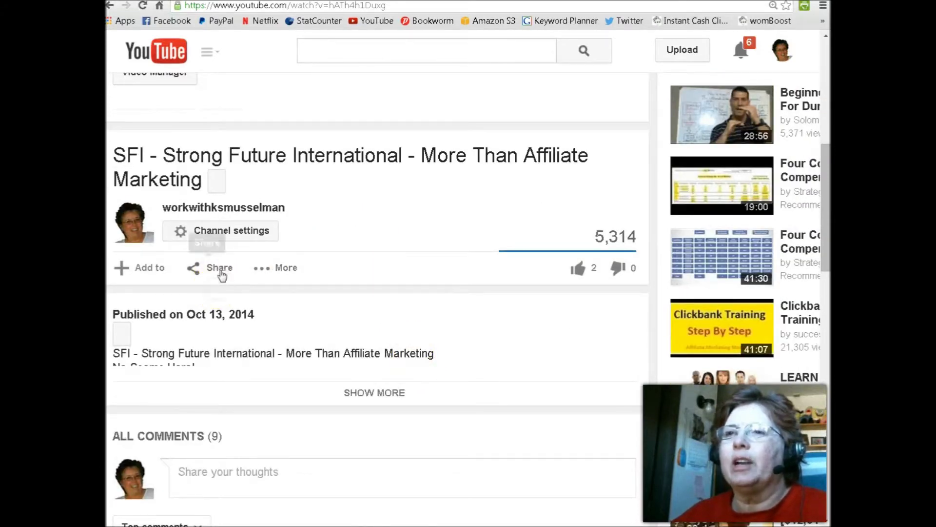
click(220, 269)
click(177, 311)
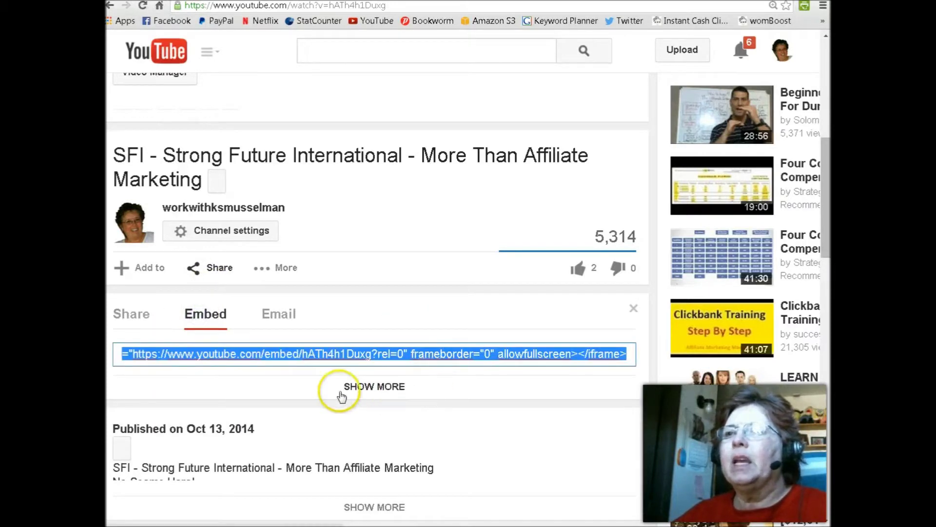
Step: Highlight ?rel=0 in the embed code, then enable 'Show suggested videos when the video finishes'
click(109, 356)
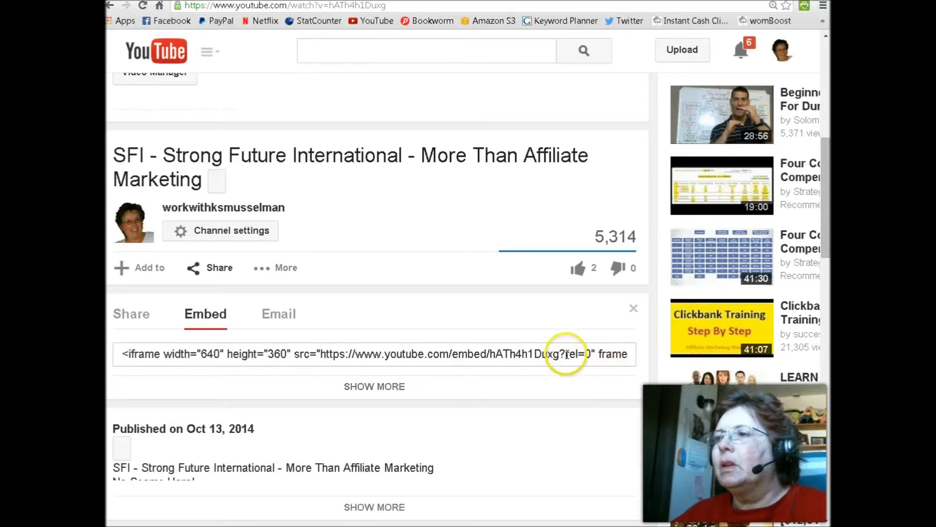
drag(560, 352, 579, 352)
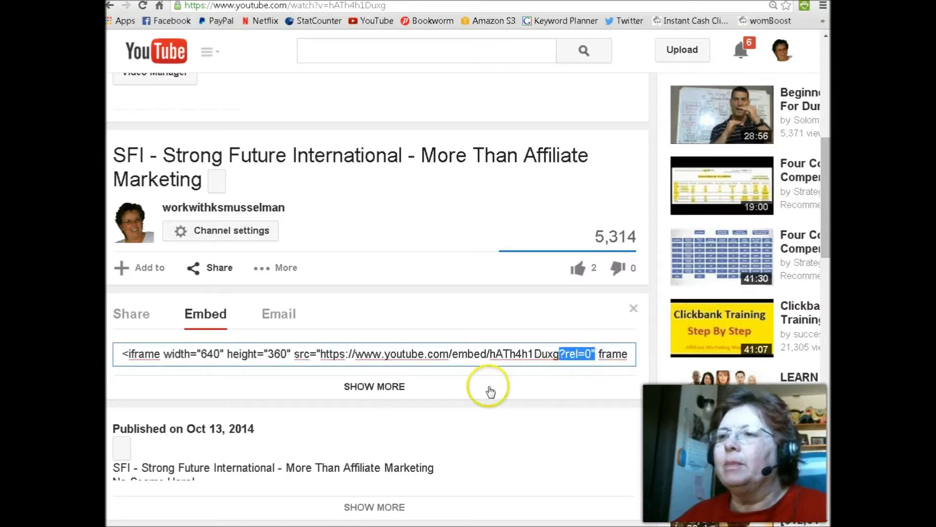
click(393, 387)
scroll(117, 404, down, 2)
scroll(117, 403, down, 4)
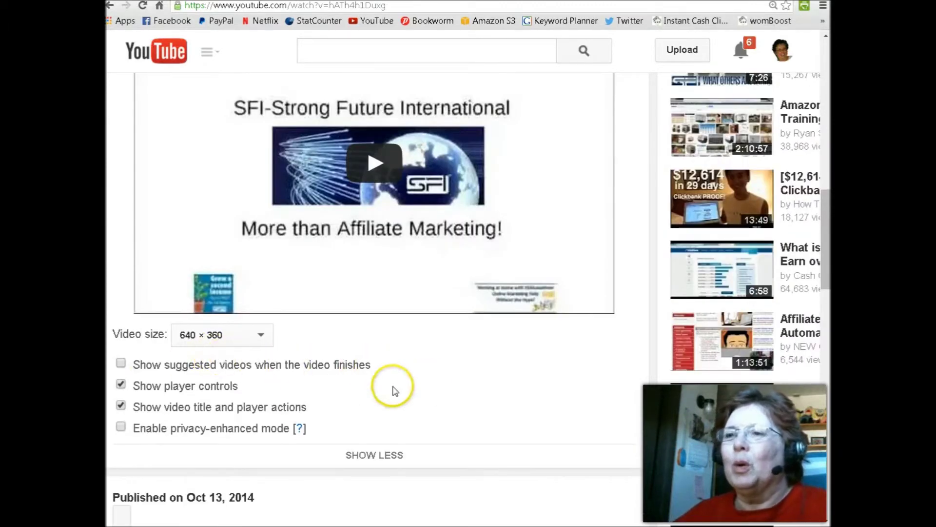
click(120, 363)
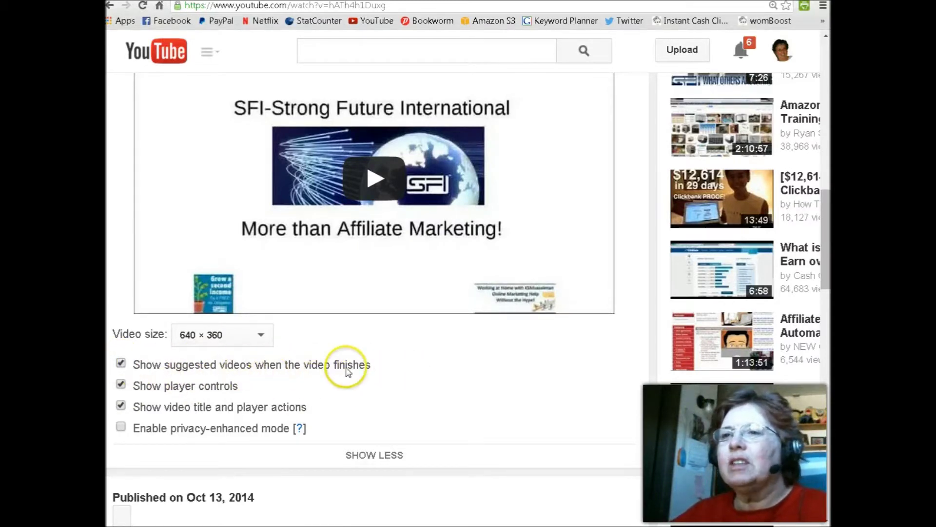
scroll(130, 341, up, 5)
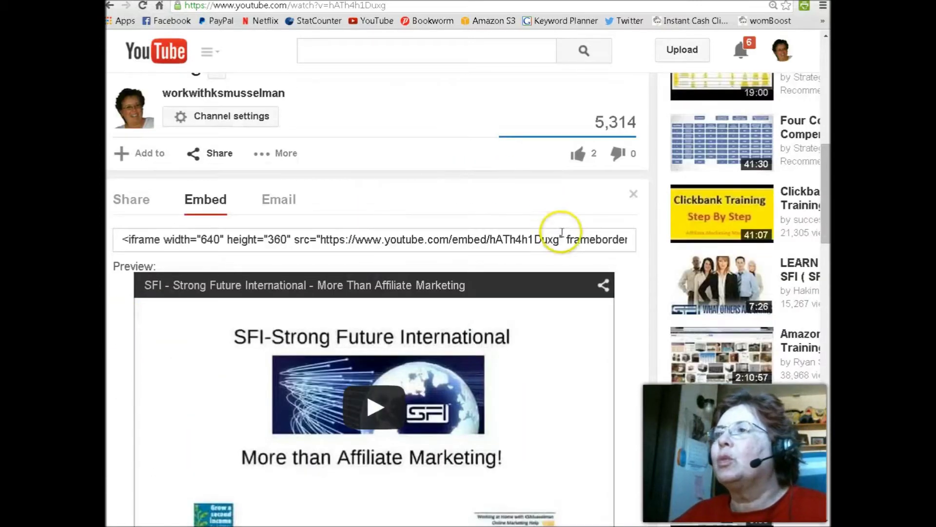
Step: Untick 'Show suggested videos when the video finishes' and highlight the restored ?rel=0
click(562, 239)
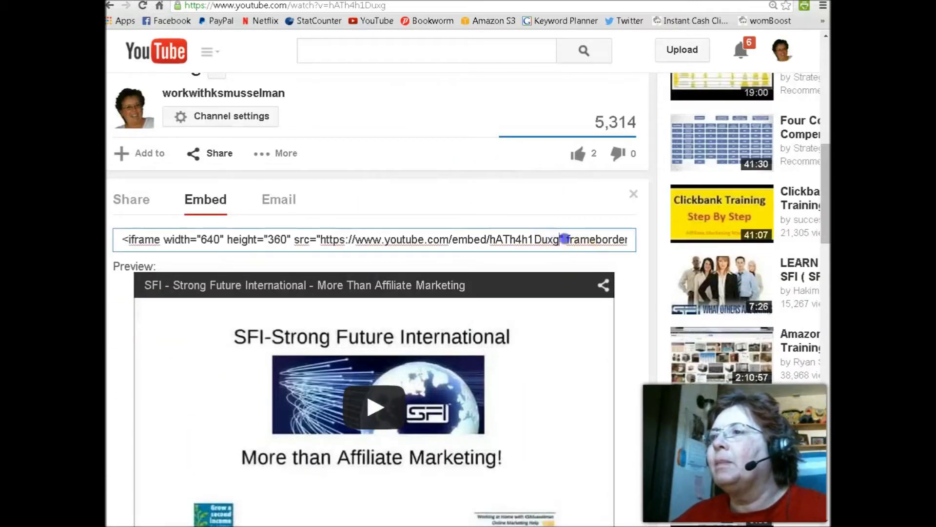
scroll(132, 318, down, 3)
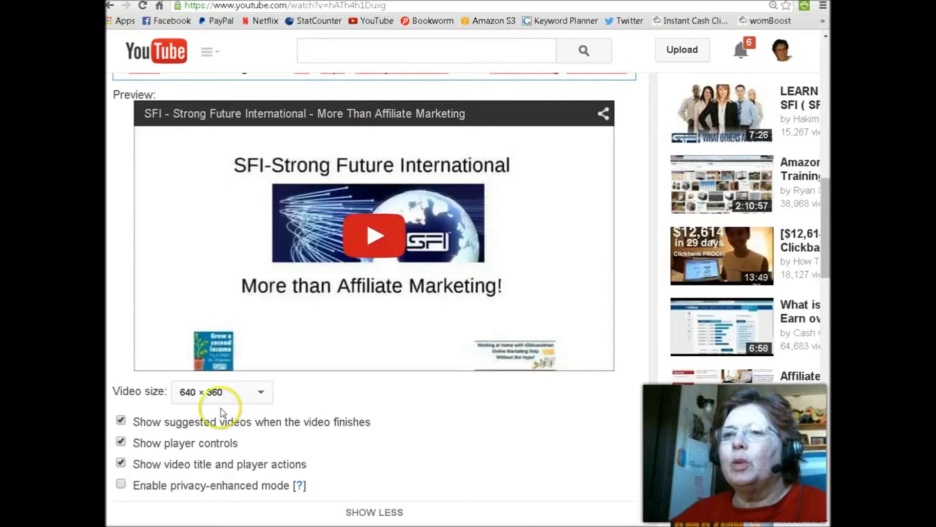
scroll(416, 399, down, 1)
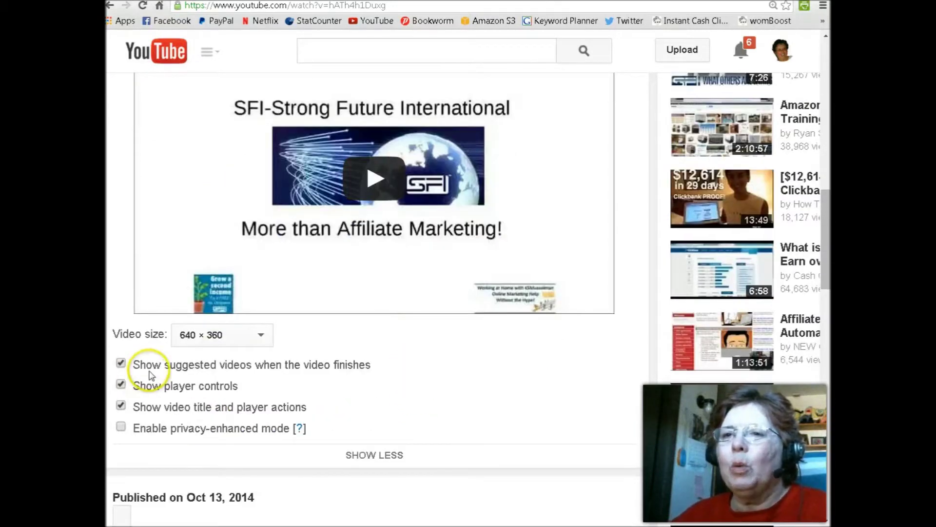
click(120, 364)
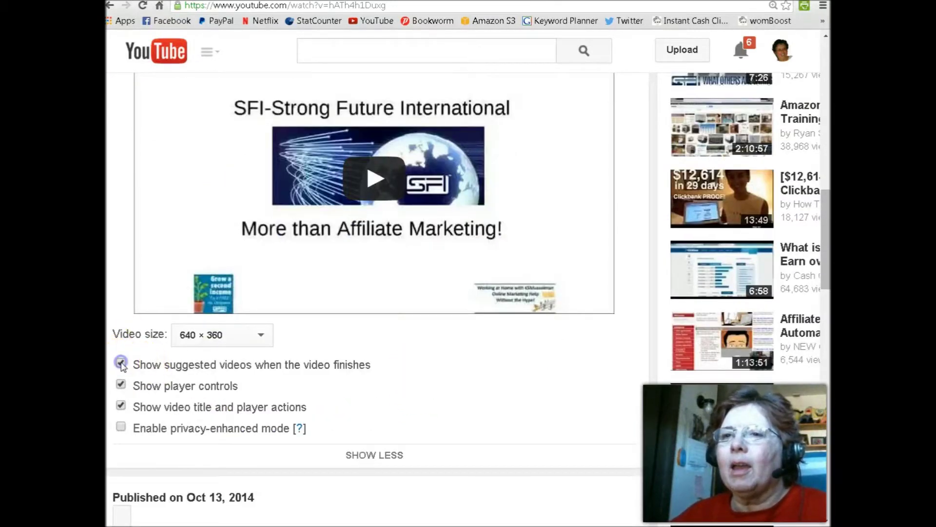
scroll(417, 361, up, 2)
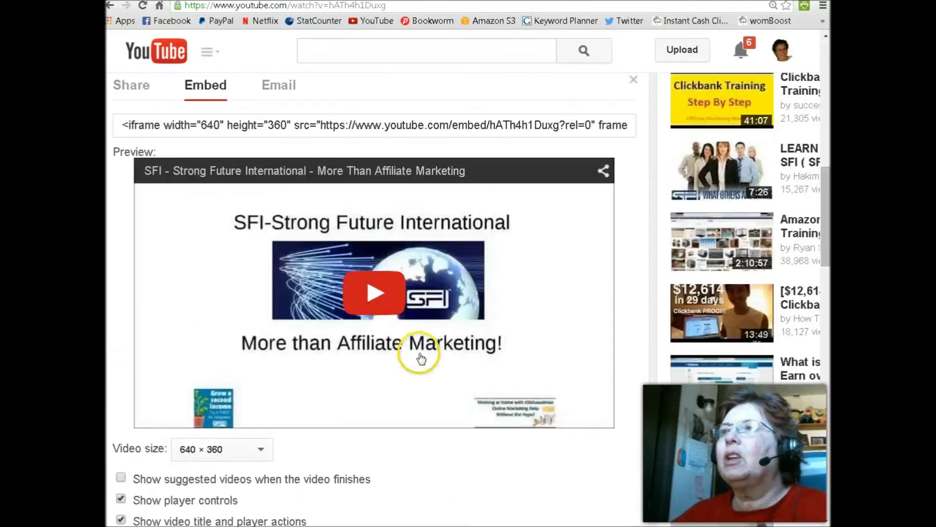
drag(559, 125, 591, 126)
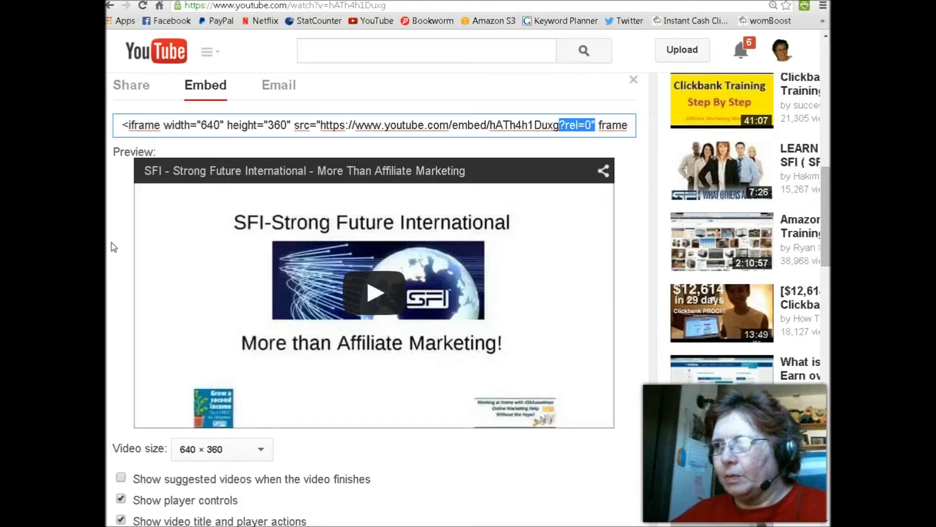
scroll(132, 341, down, 3)
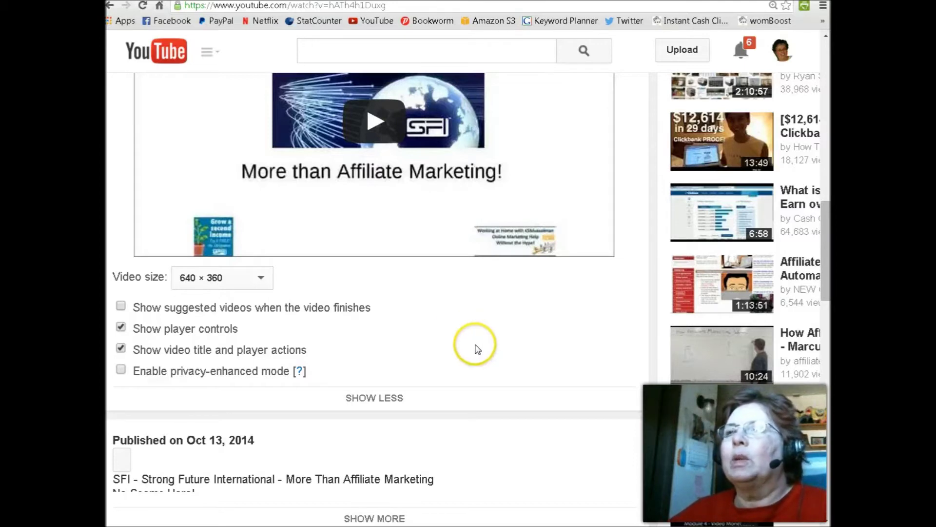
Step: Keep suggested videos off and the embed video size at 640 × 360
scroll(477, 349, up, 2)
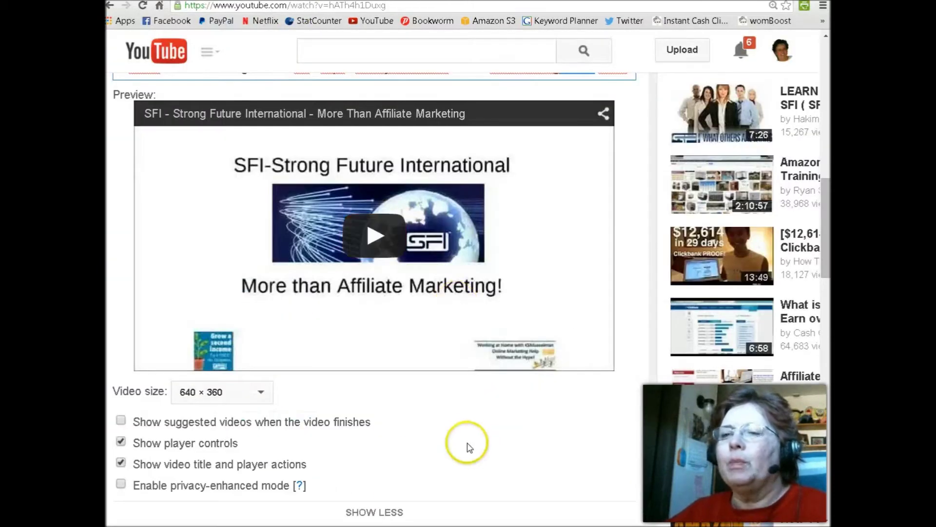
scroll(428, 437, down, 1)
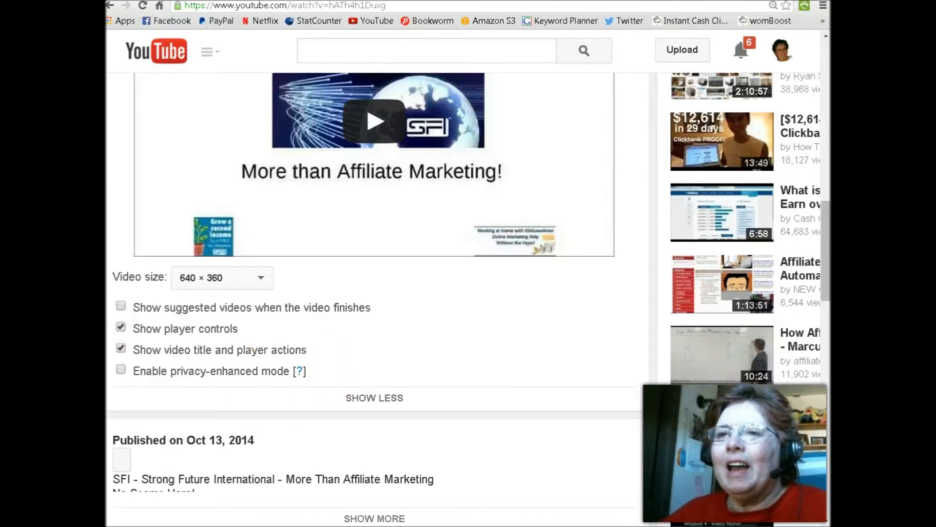
click(125, 380)
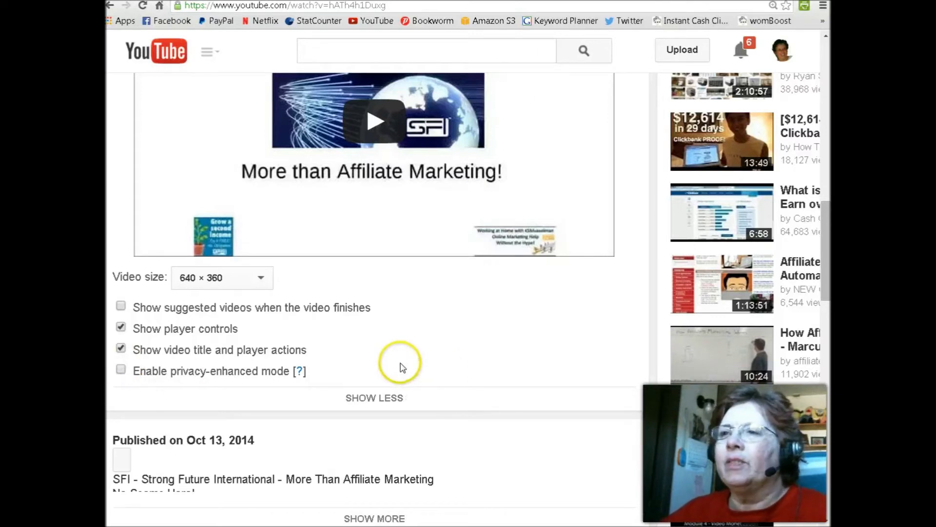
scroll(369, 363, down, 2)
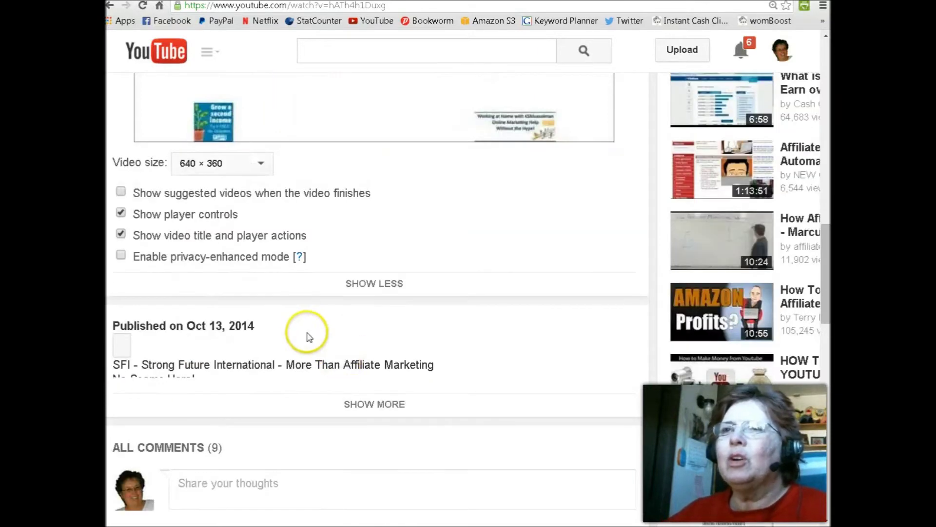
click(261, 164)
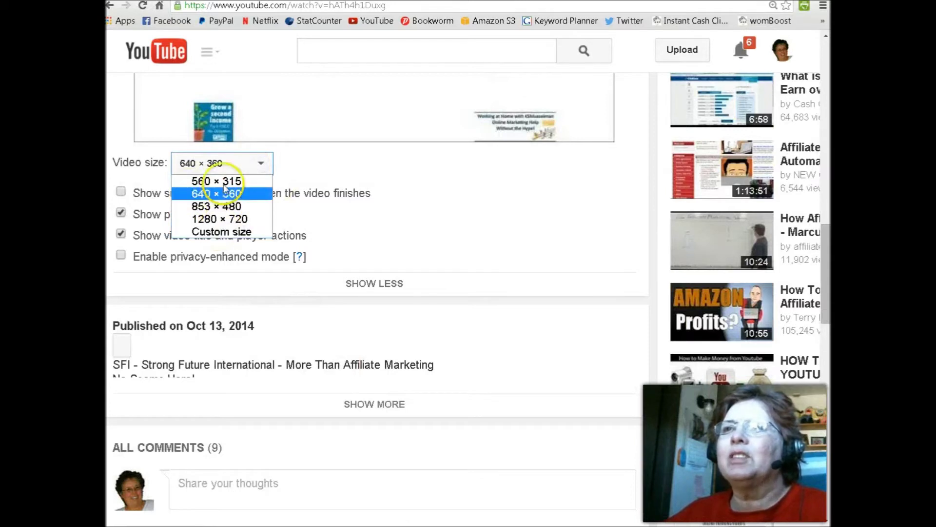
click(325, 161)
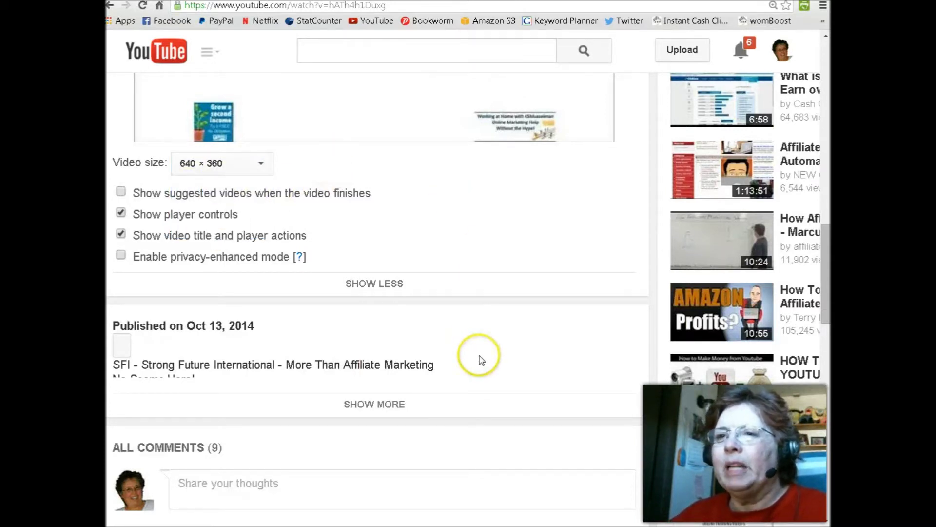
Step: Review the embed code containing ?rel=0 without changing it
scroll(478, 359, up, 3)
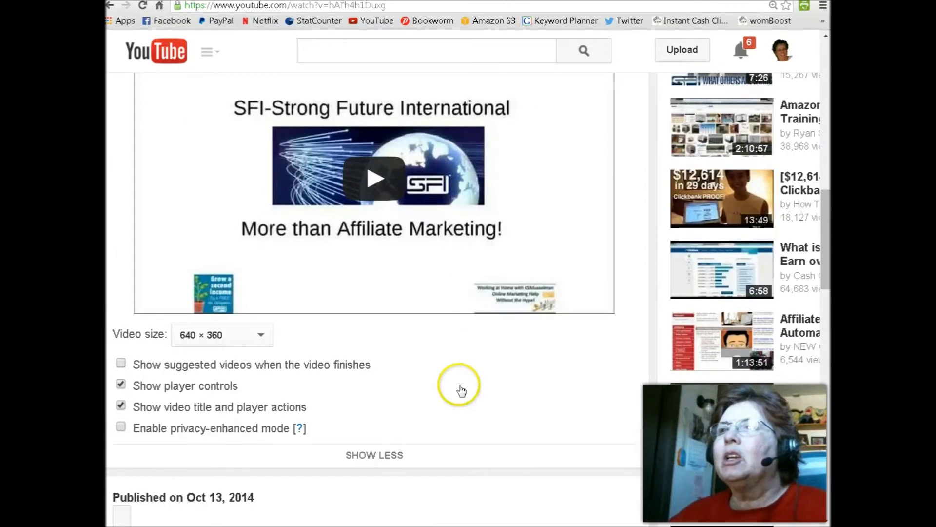
scroll(461, 390, up, 4)
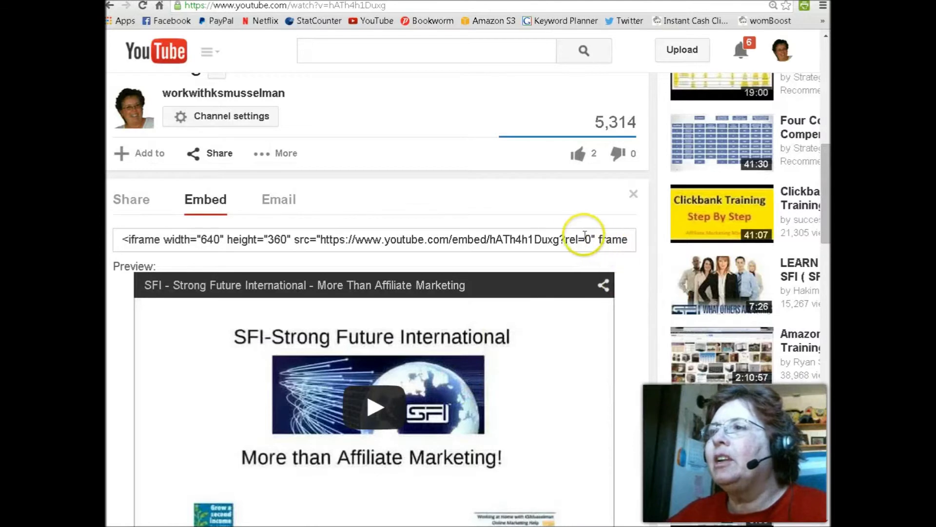
click(561, 237)
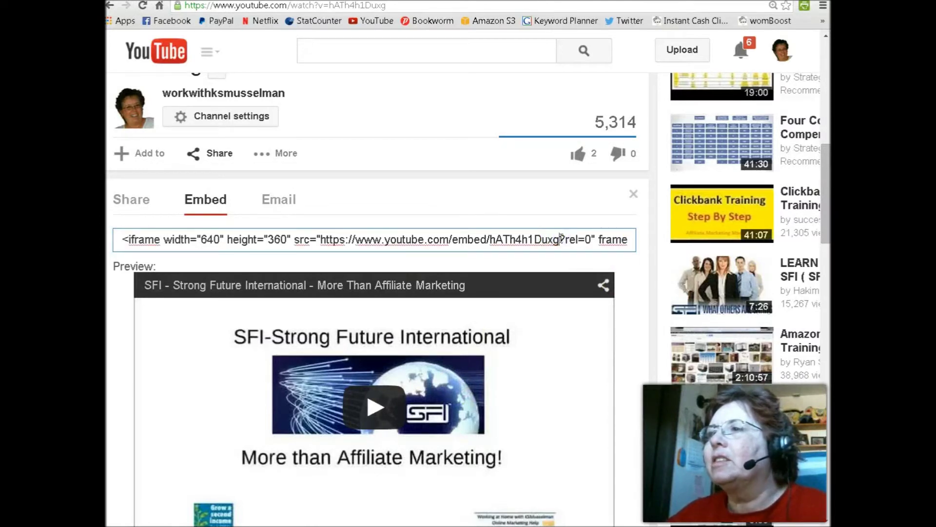
click(561, 225)
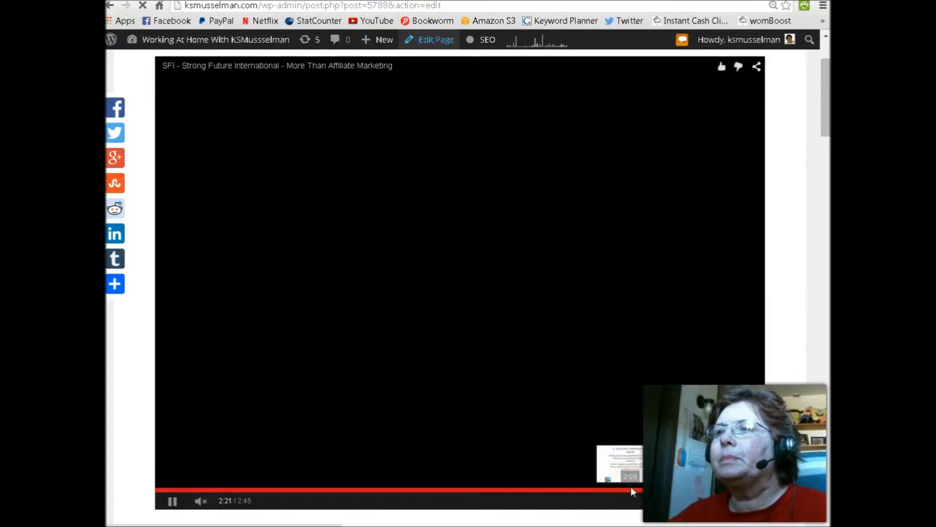
Step: Zoom in and highlight '?autoplay=1&rel=0' in the iframe src, then view the published page
scroll(498, 434, down, 3)
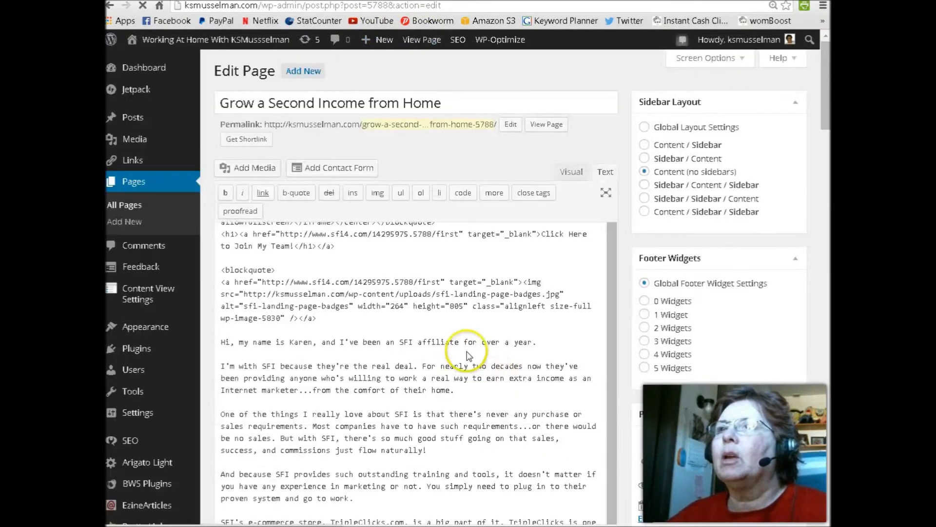
scroll(447, 313, up, 3)
key(ctrl+plus)
key(ctrl+plus)
key(ctrl+plus)
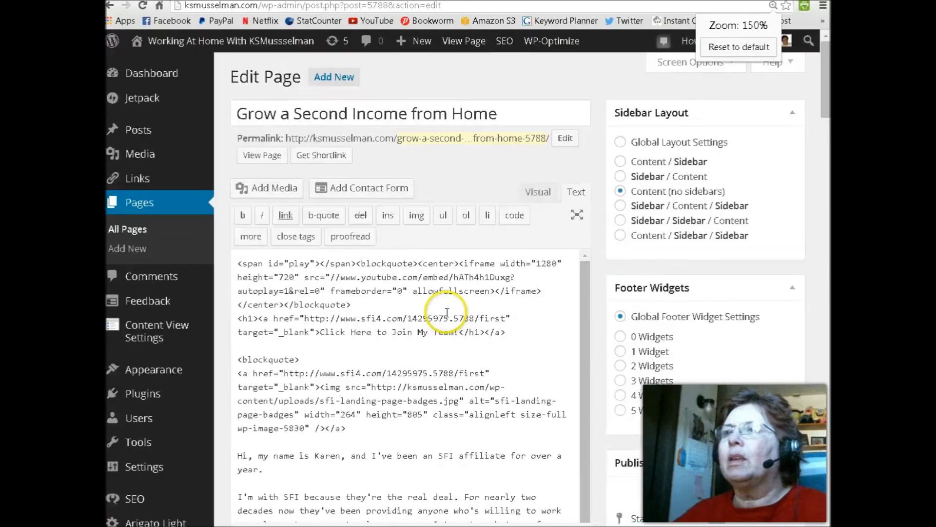
key(ctrl+plus)
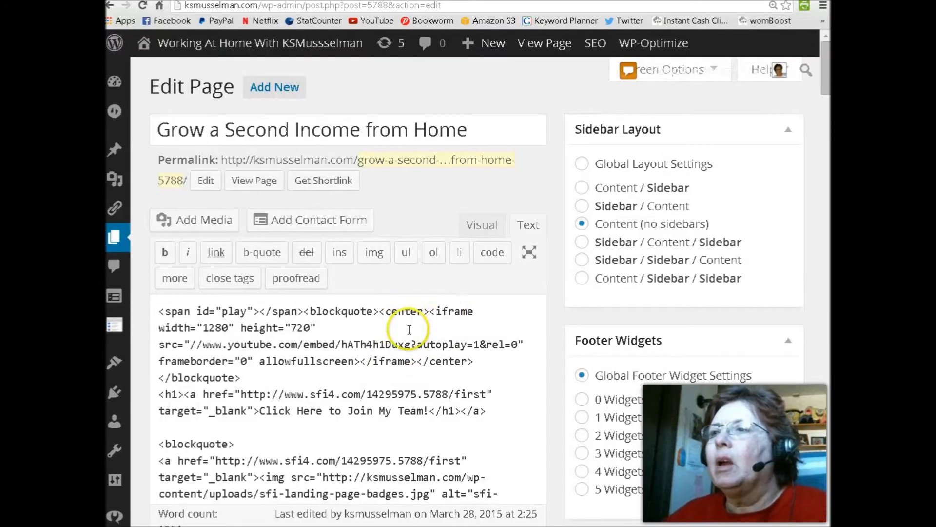
drag(411, 344, 441, 345)
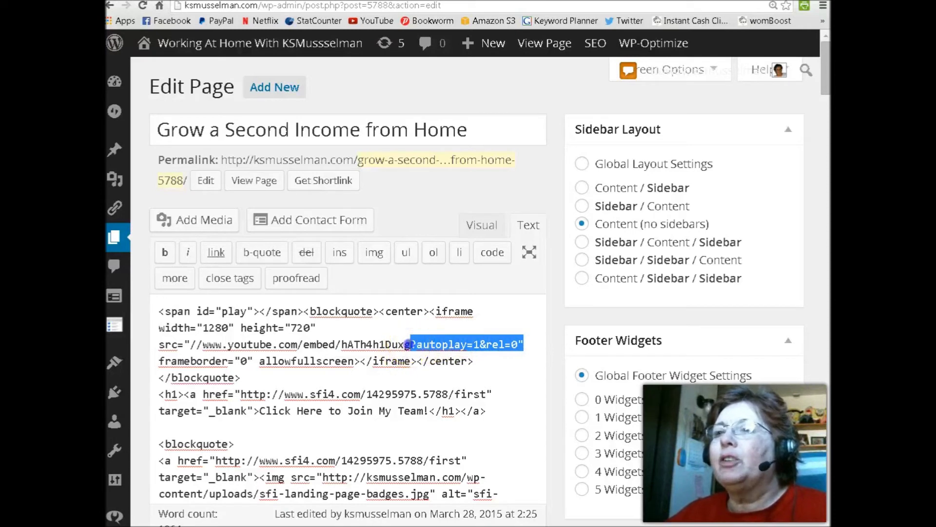
drag(208, 346, 162, 352)
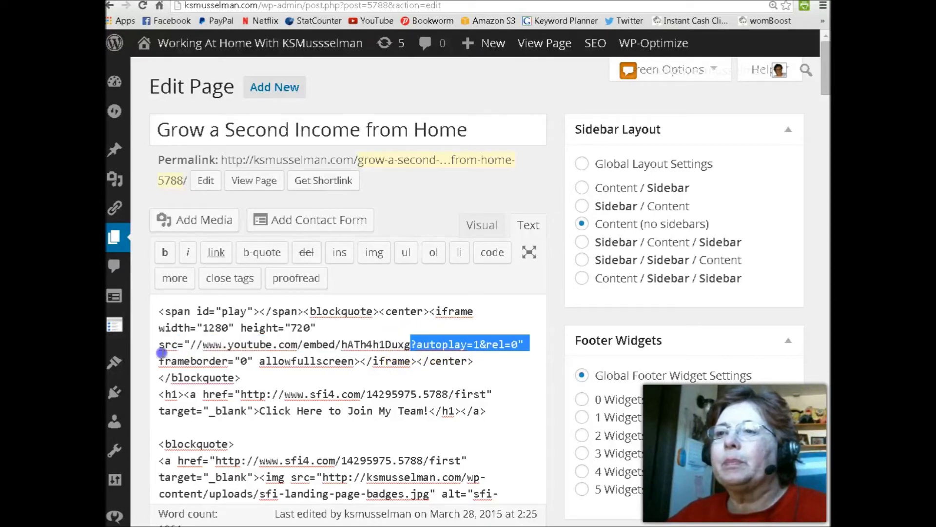
click(482, 362)
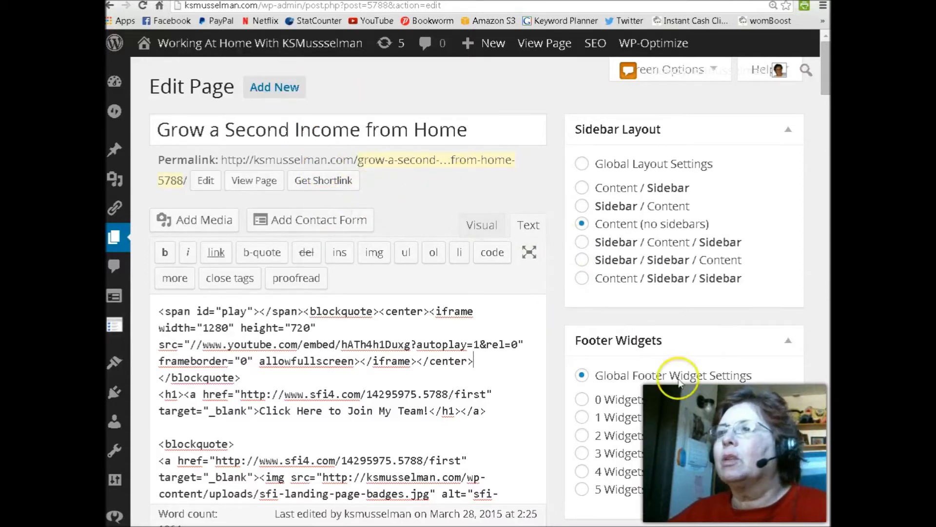
click(262, 183)
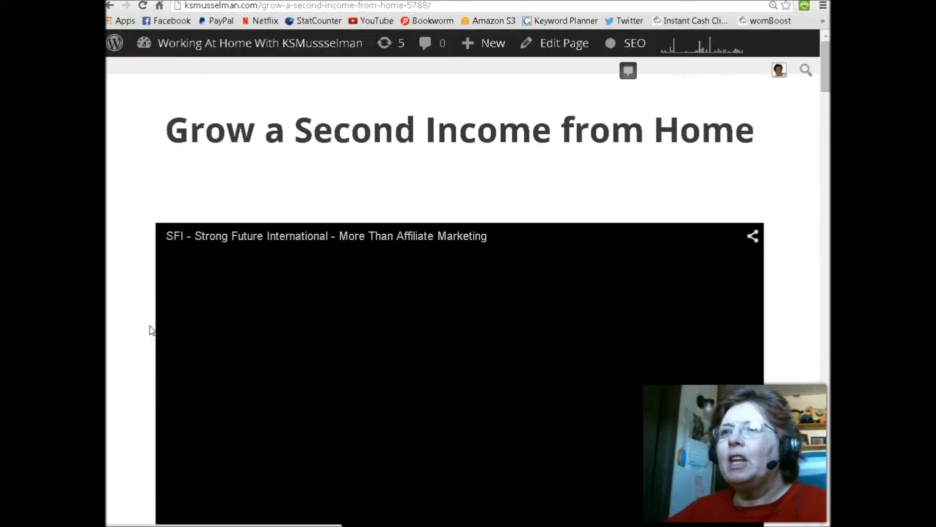
Step: Skip the autoplaying embedded video to 2:42 and let it end without suggestions
scroll(152, 331, down, 1)
scroll(151, 330, down, 3)
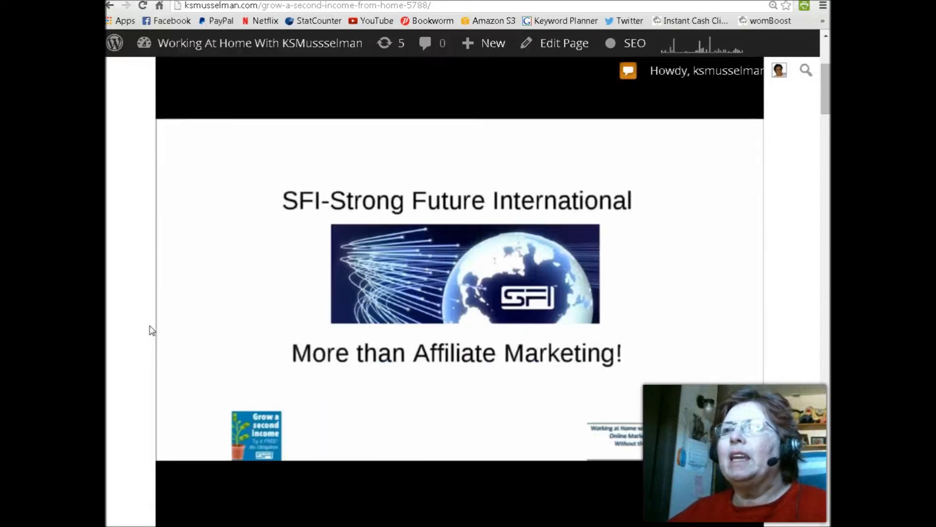
scroll(132, 364, down, 1)
scroll(138, 363, down, 1)
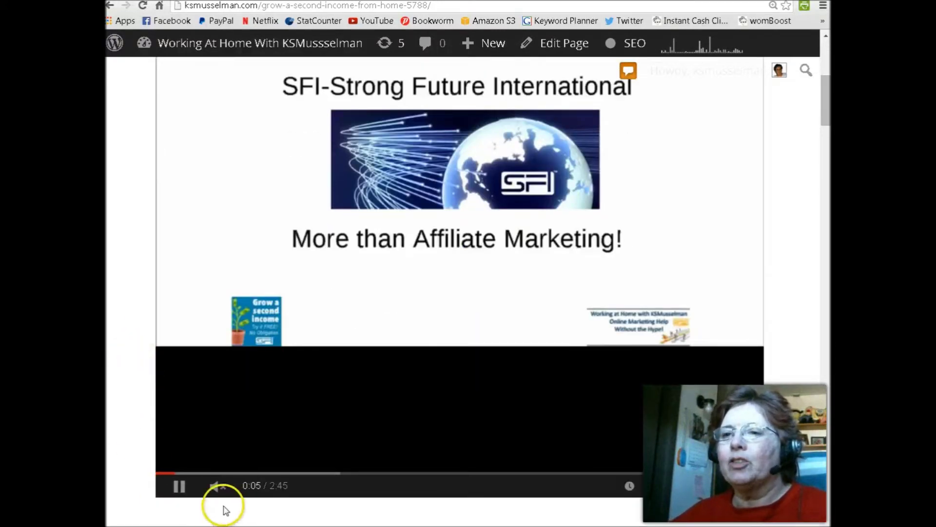
drag(182, 473, 741, 462)
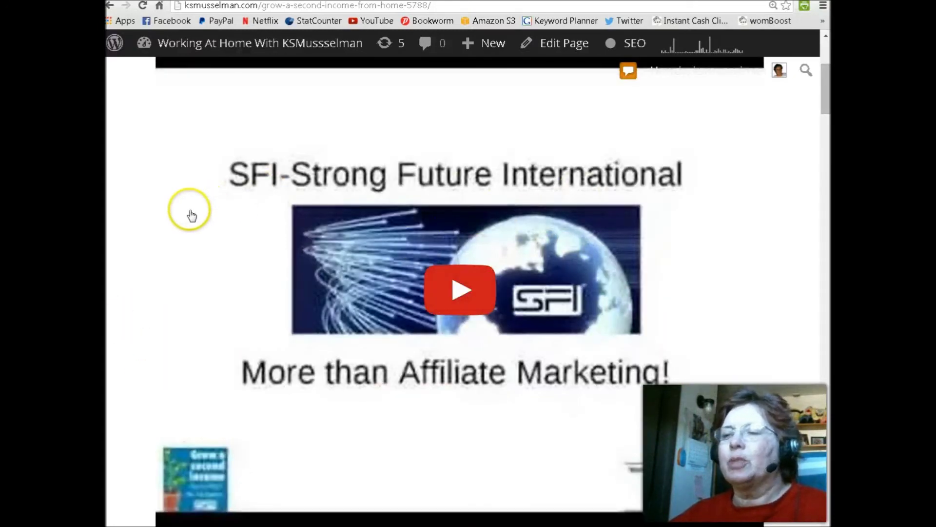
key(ctrl+minus)
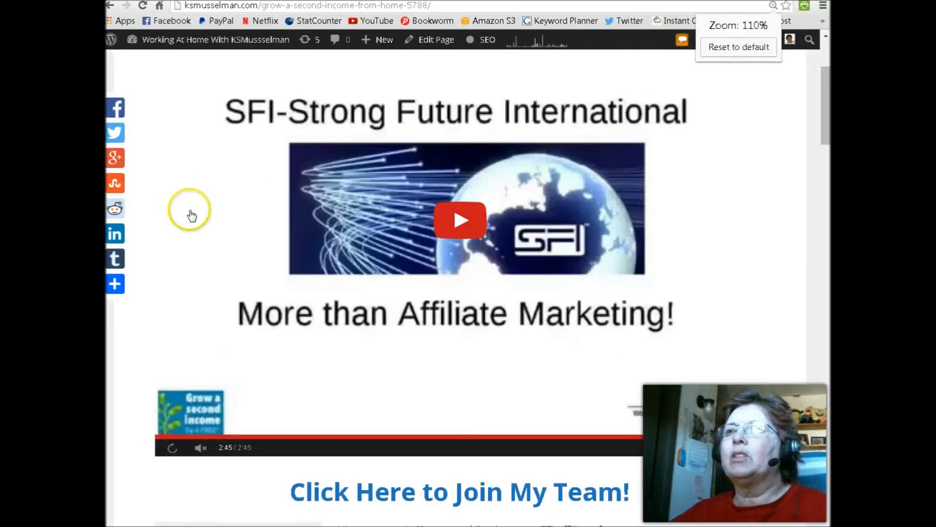
scroll(115, 396, up, 3)
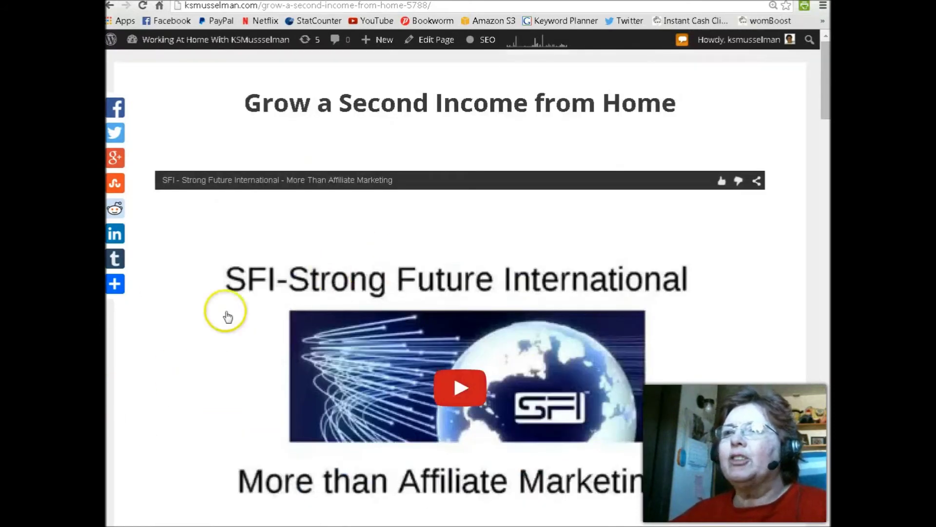